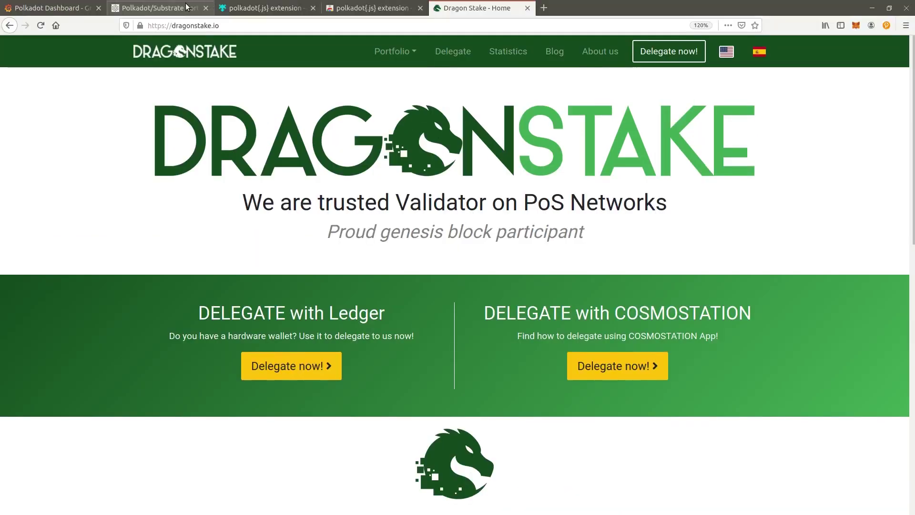
- Switch to the Polkadot.js Apps portal tab and show the Accounts list
left_click(186, 7)
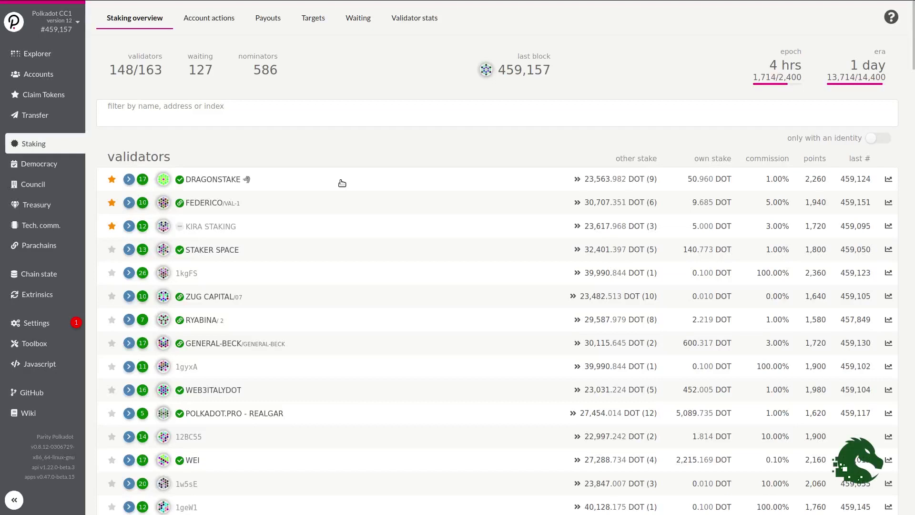
left_click(39, 75)
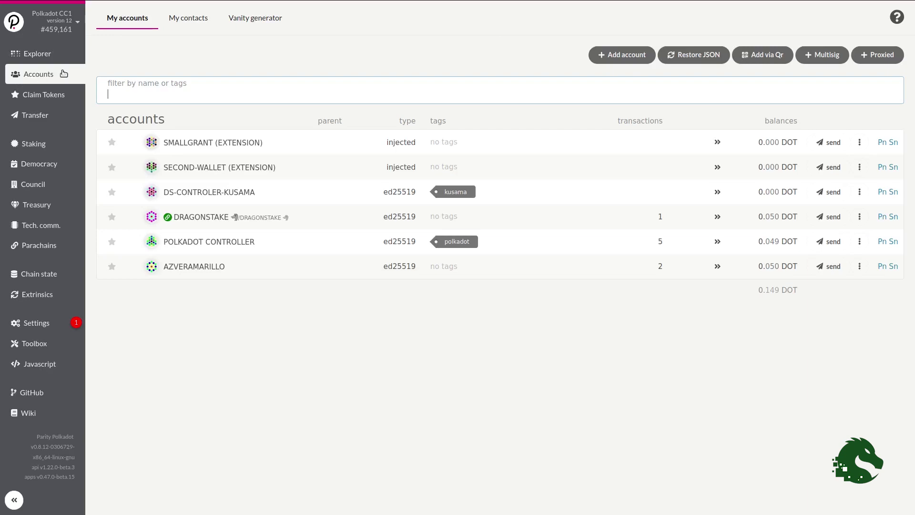
mouse_move(144, 17)
left_click(276, 7)
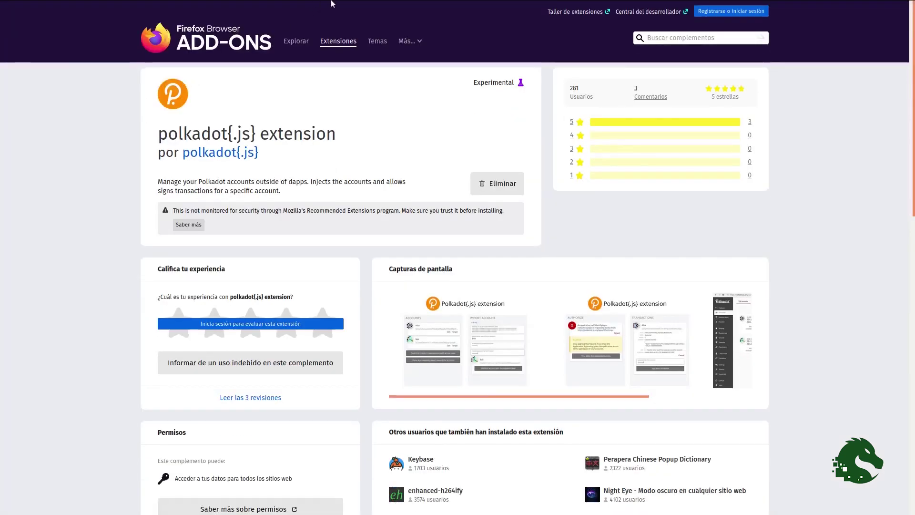
mouse_move(332, 4)
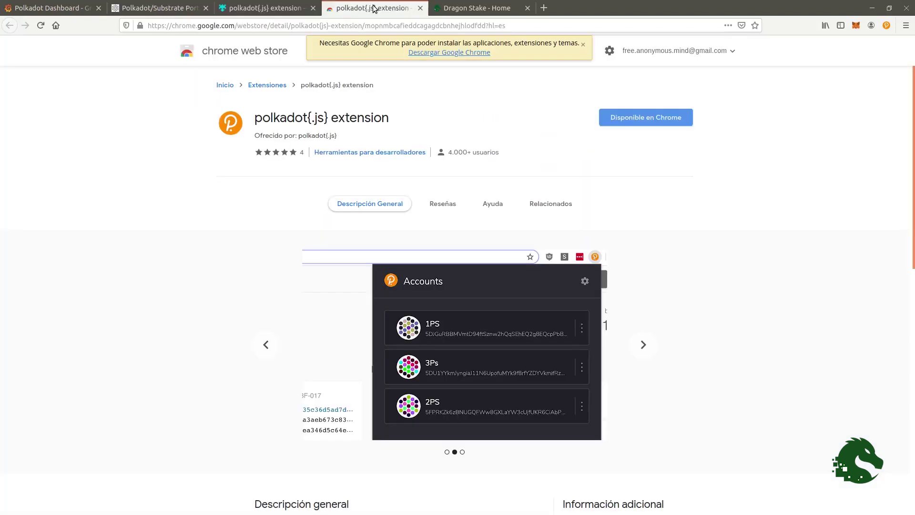
left_click(373, 8)
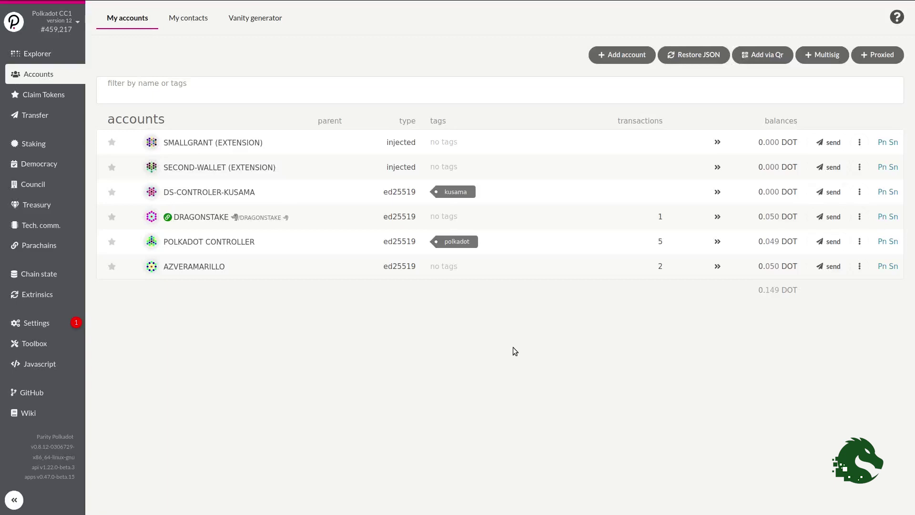
mouse_move(889, 2)
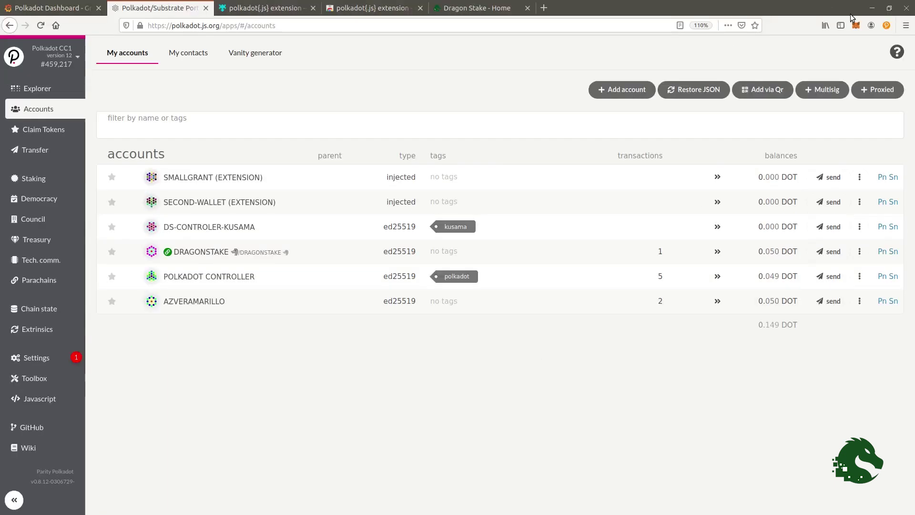
left_click(886, 27)
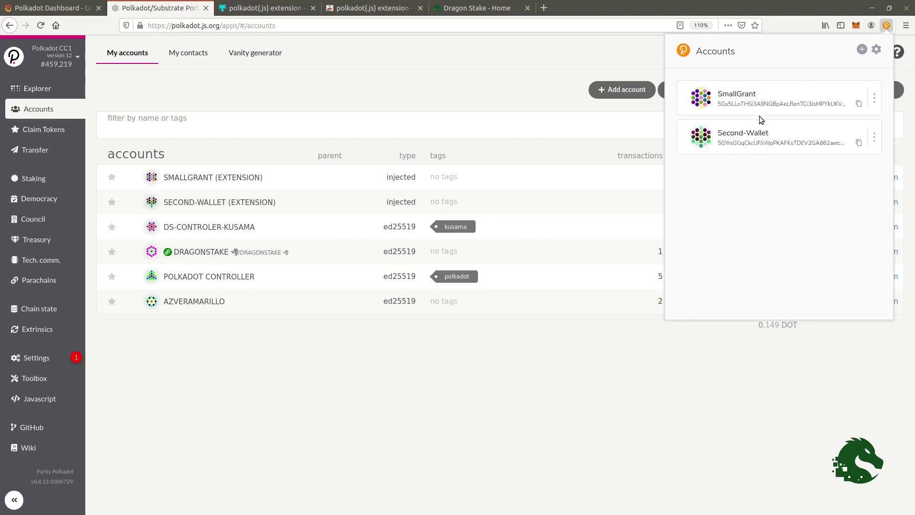
left_click(862, 50)
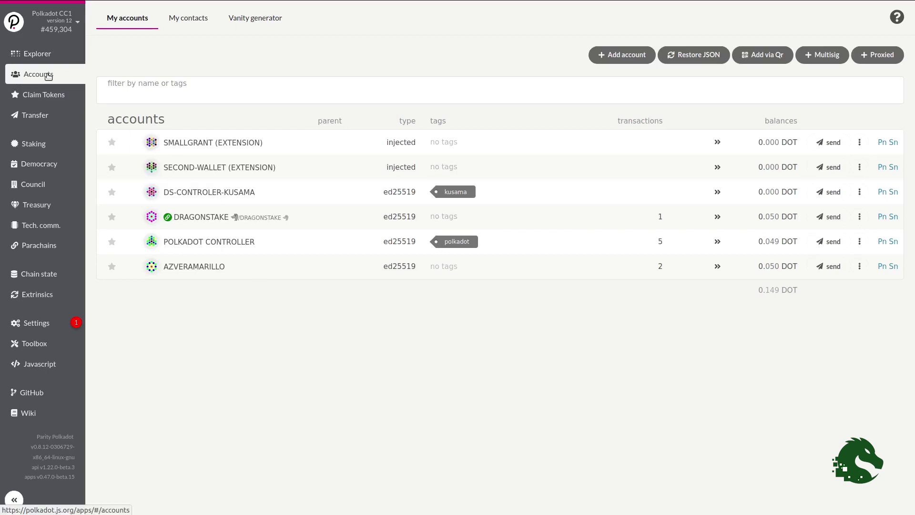
- Add a seed-based account named 'Mi cuenta' with a confirmed password, and save its details
left_click(616, 55)
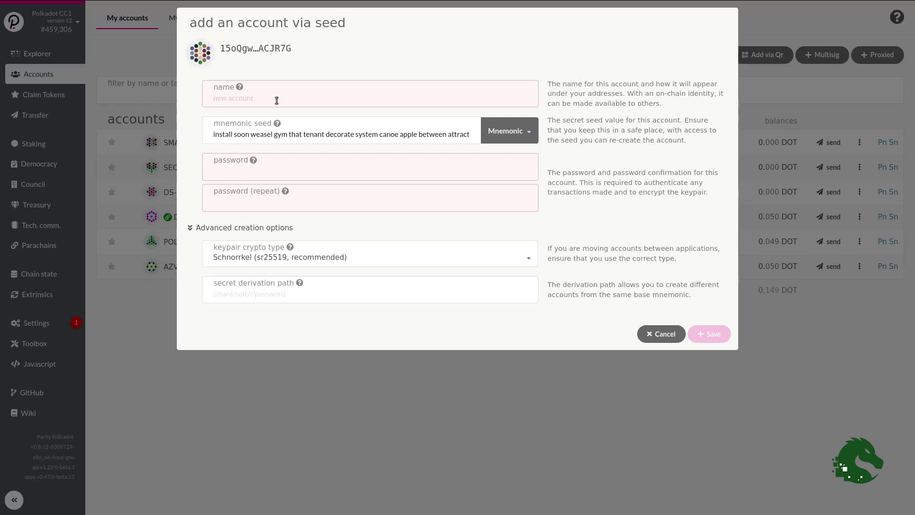
type("Mi cuenta")
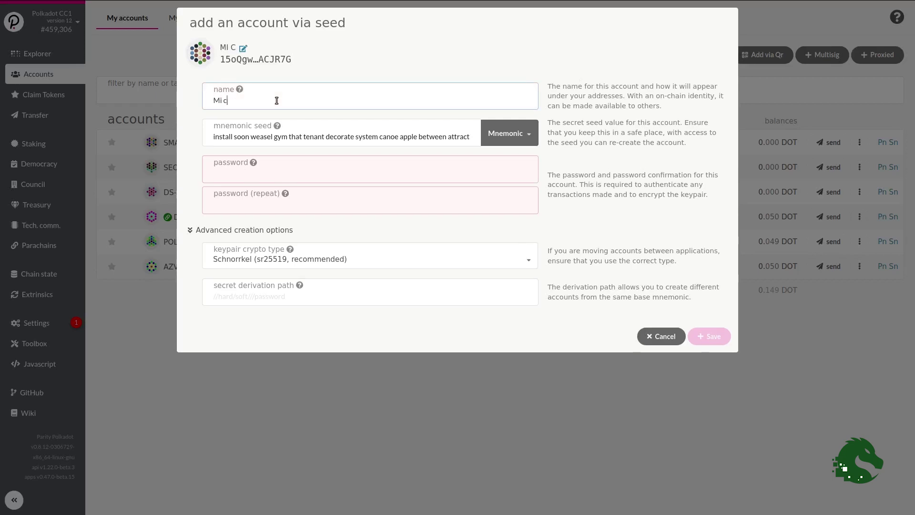
left_click(227, 173)
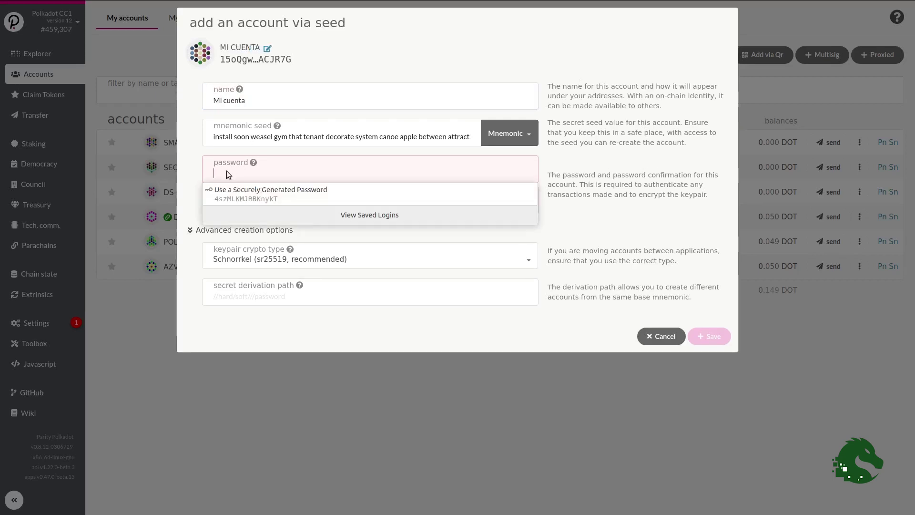
type("1234")
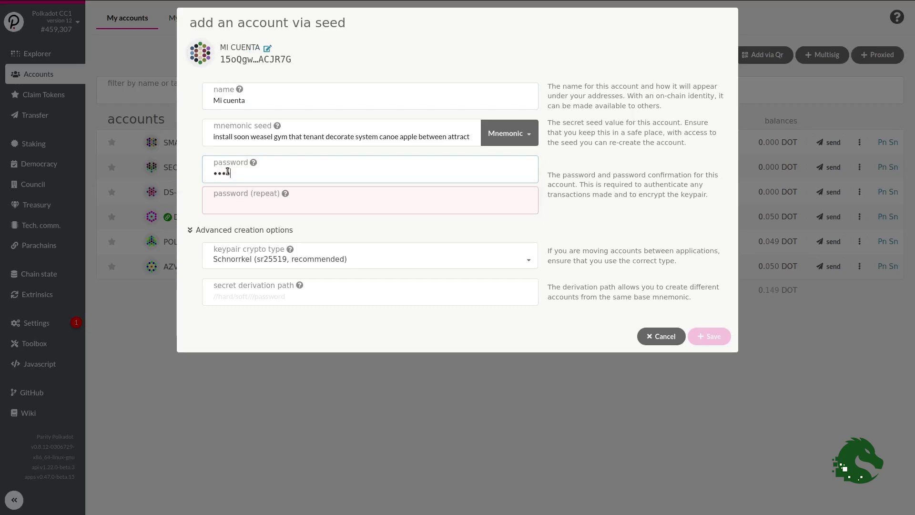
left_click(218, 202)
type("1234")
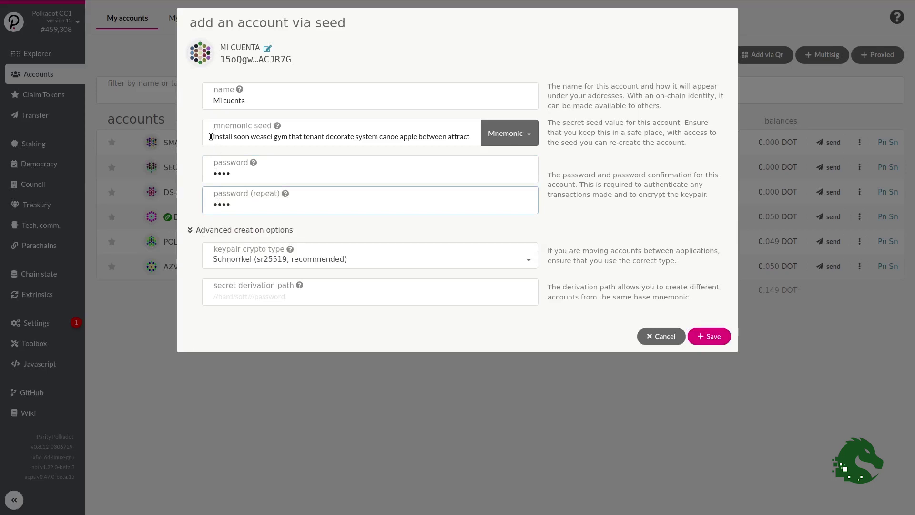
left_click_drag(211, 136, 468, 138)
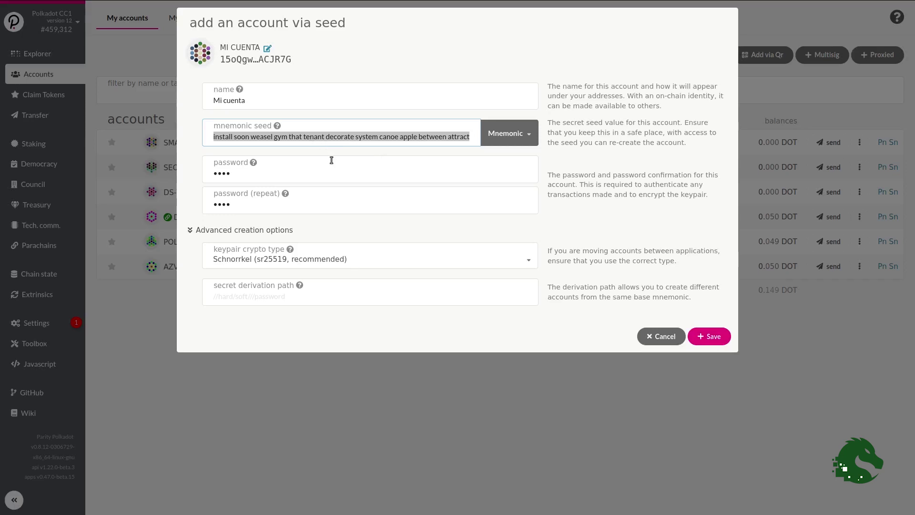
left_click(710, 337)
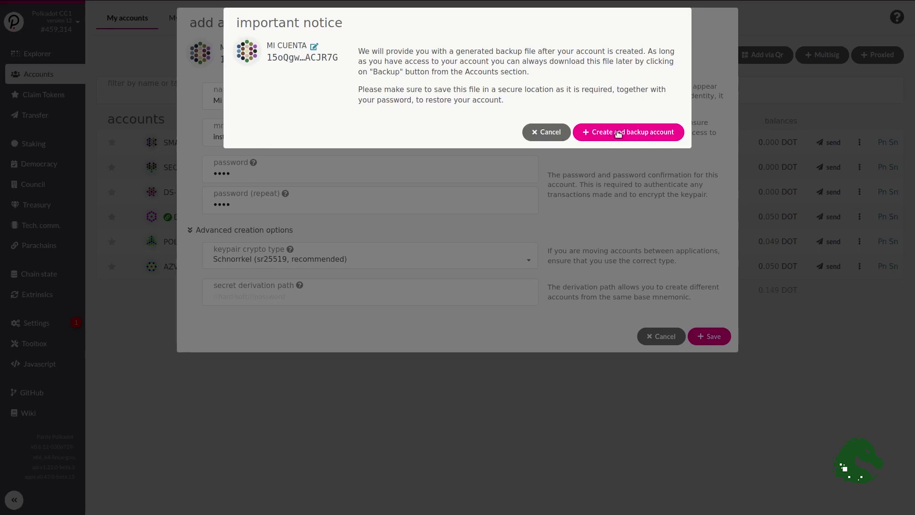
- Create the account and save its backup file through Firefox's Save File dialog
left_click(618, 132)
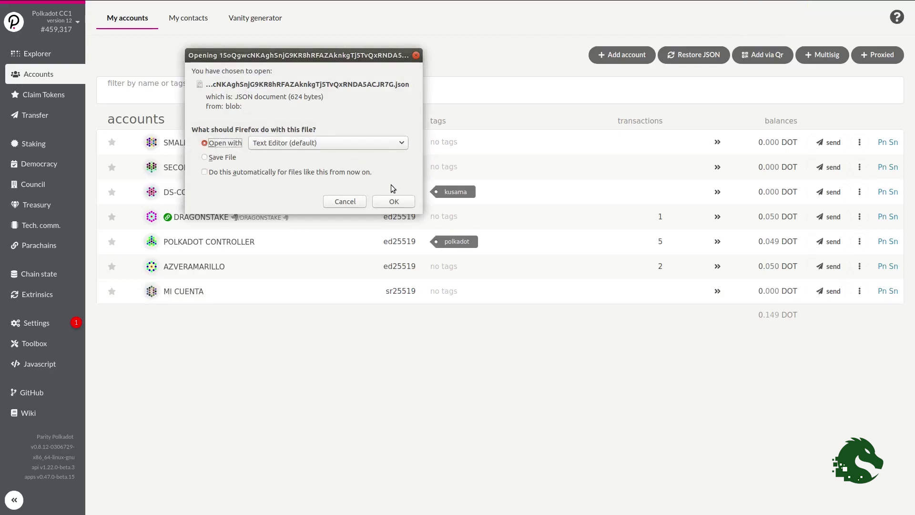
left_click(205, 157)
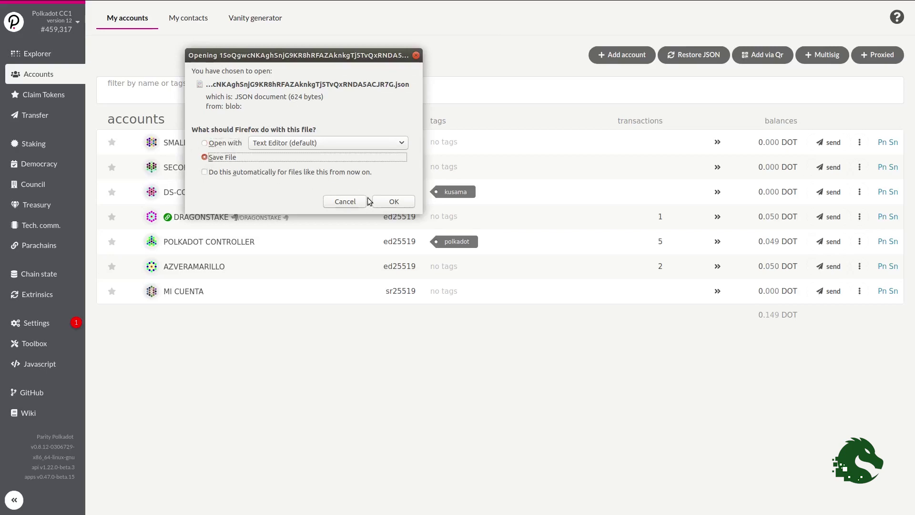
left_click(390, 202)
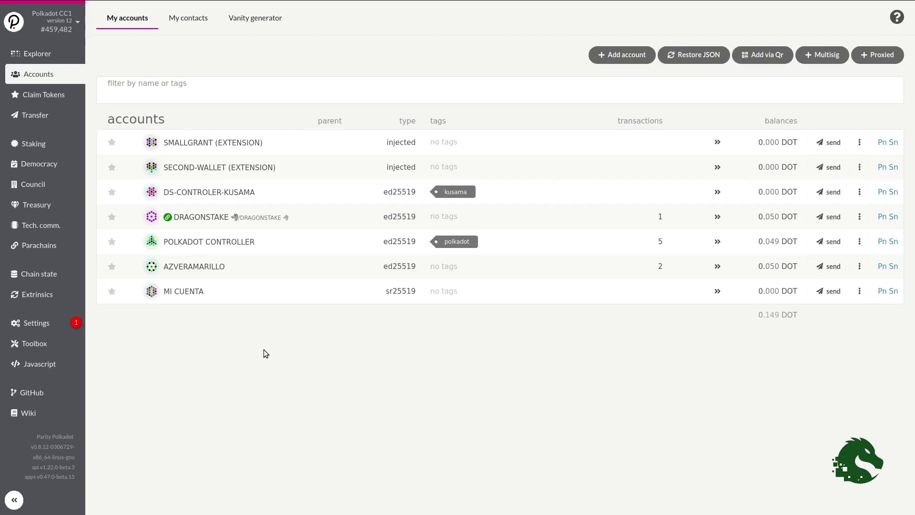
- Go via Claim Tokens to the Staking overview listing the validators
left_click(45, 95)
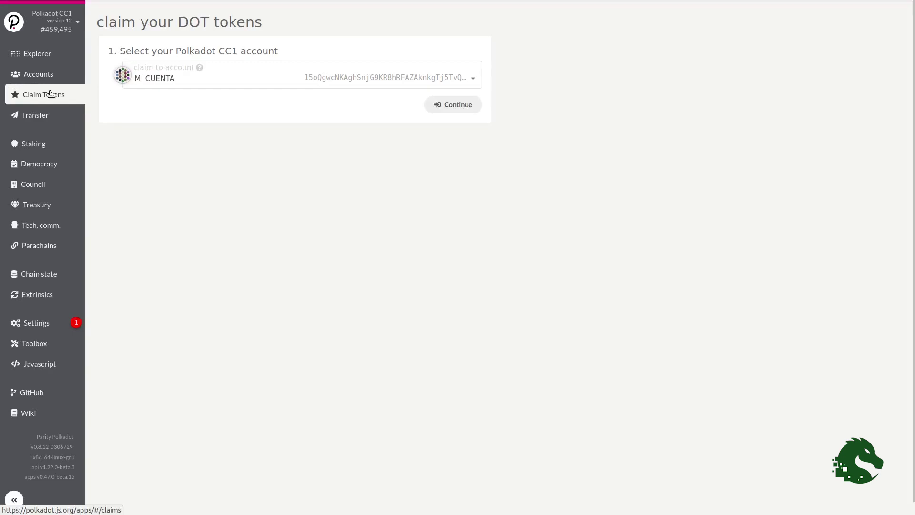
left_click(47, 146)
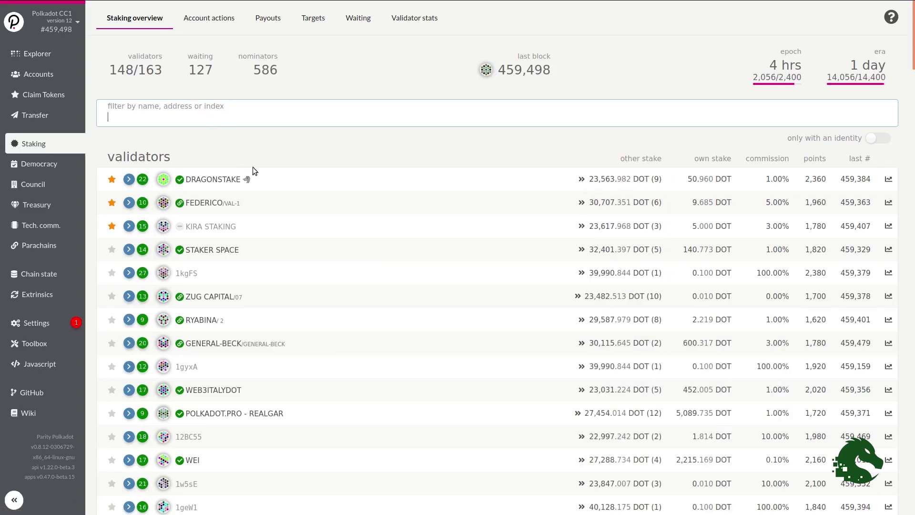
- Switch the Staking page to Account actions, showing the existing stashes
left_click(264, 179)
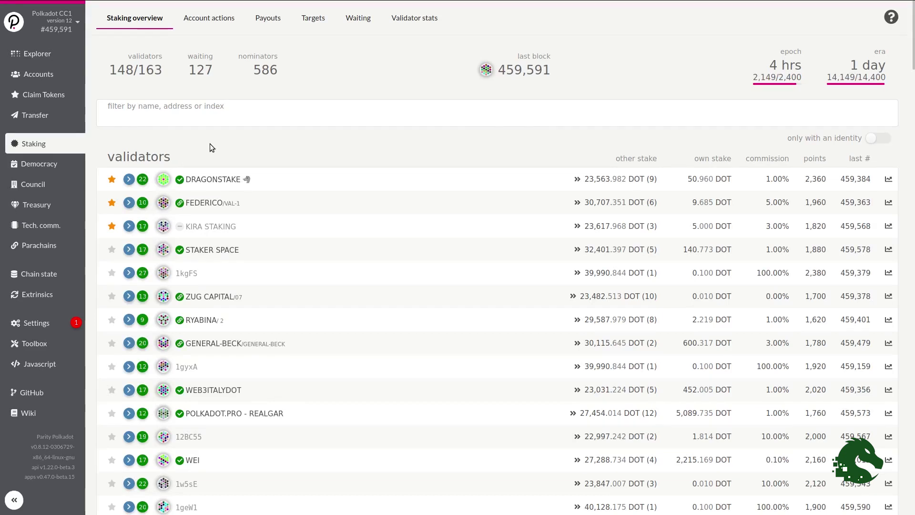
left_click(204, 21)
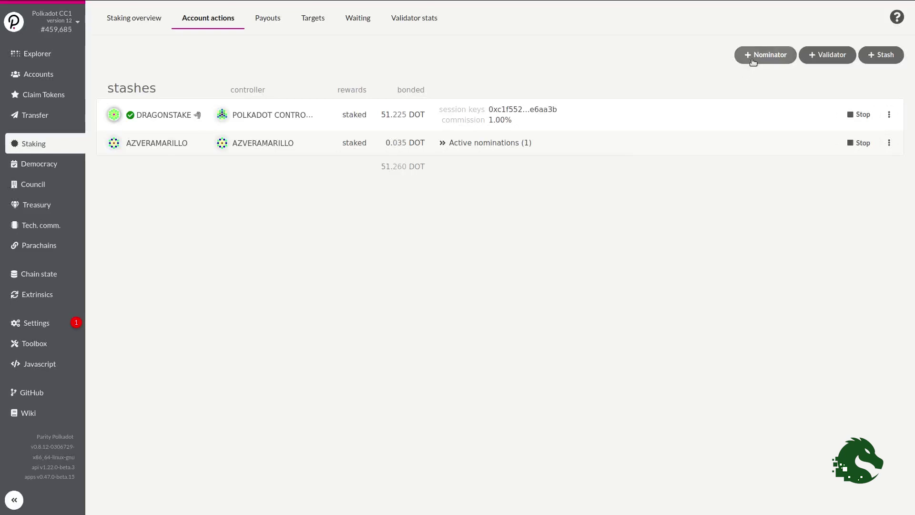
- Start a new nominator, reviewing the 0.04 DOT bond, 28-day duration and payment destination choices
left_click(760, 56)
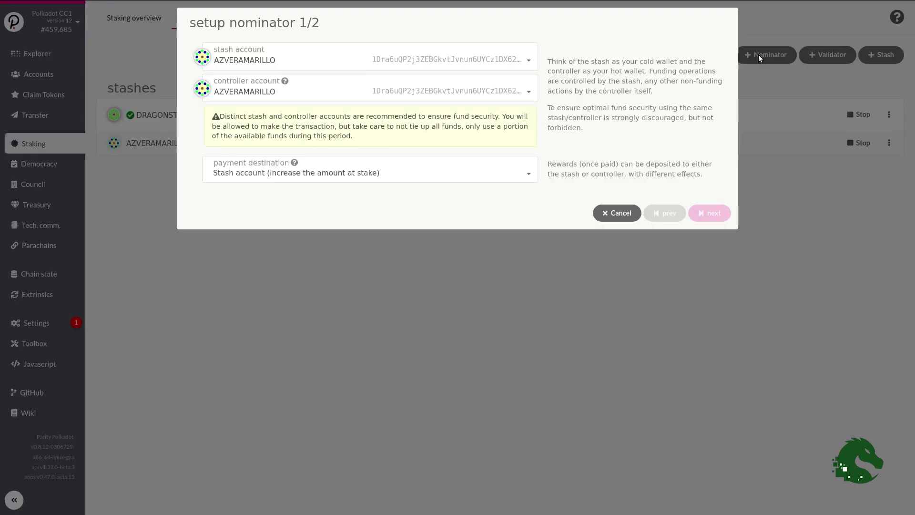
left_click_drag(301, 26, 305, 25)
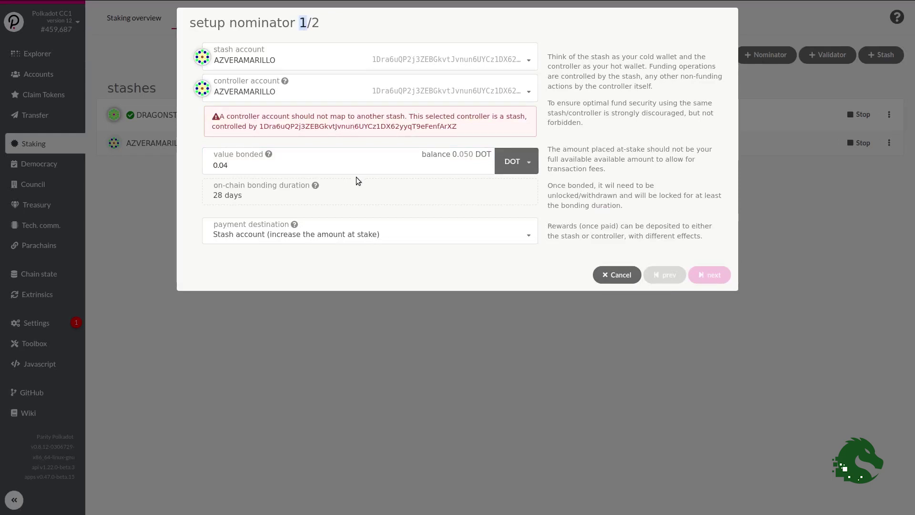
left_click_drag(233, 165, 214, 165)
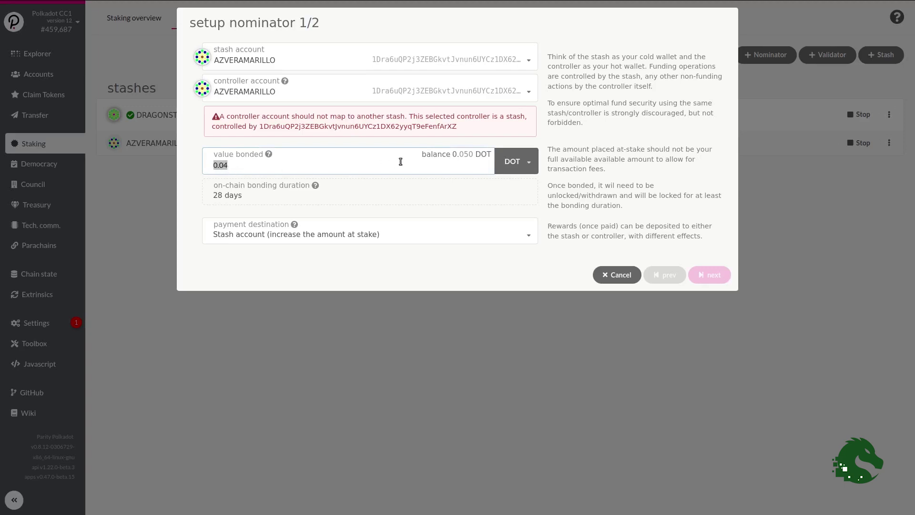
left_click_drag(452, 153, 469, 153)
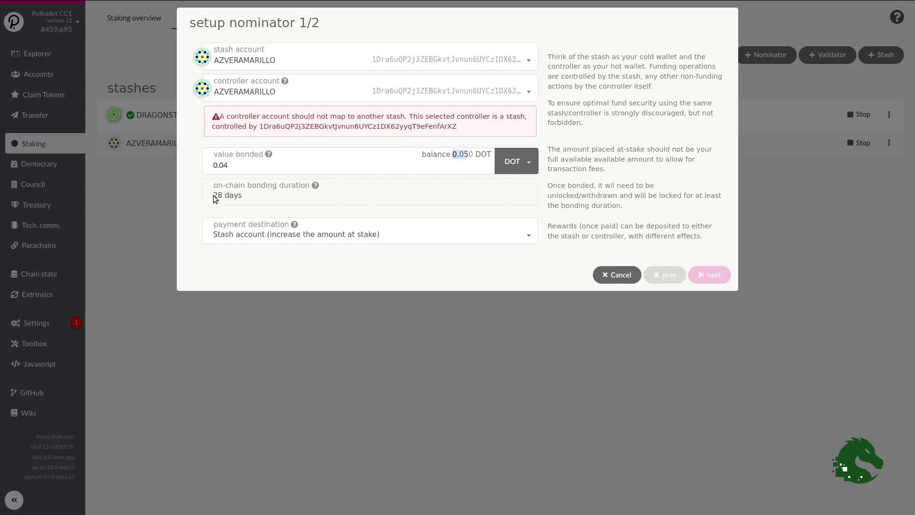
left_click_drag(213, 195, 255, 196)
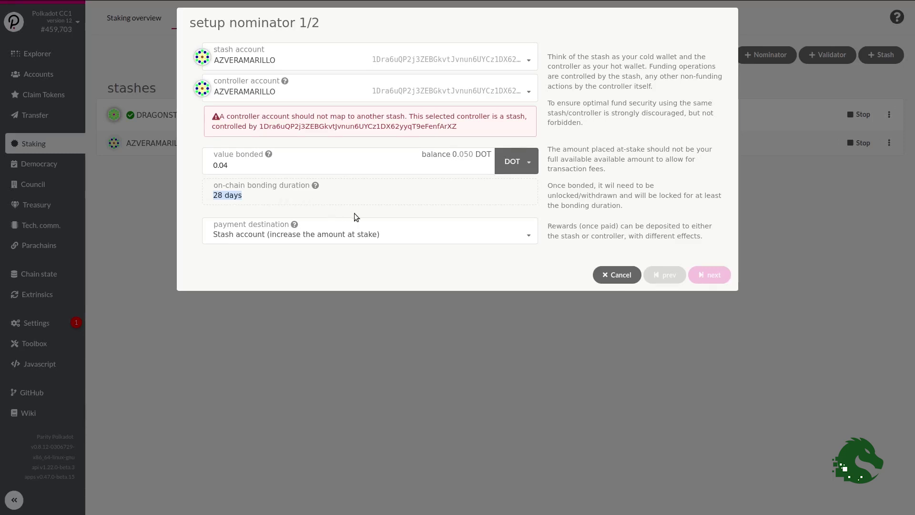
left_click(452, 244)
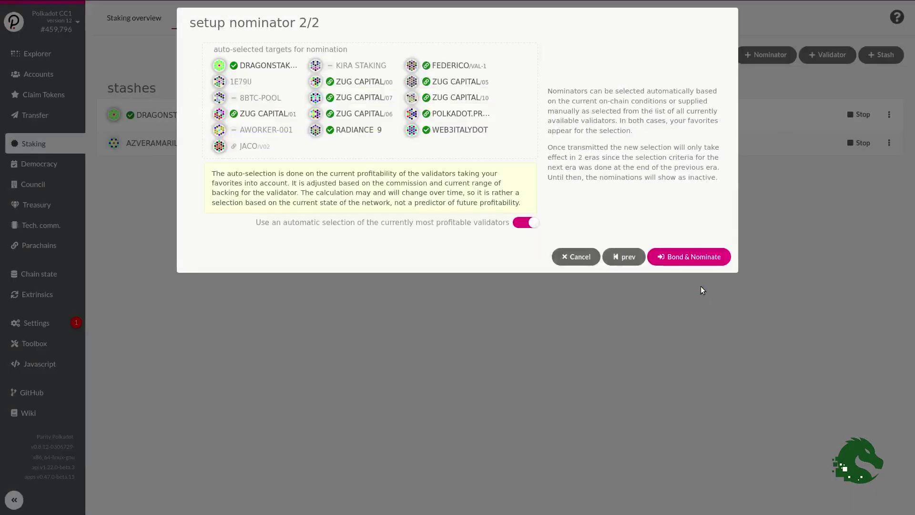
double_click(303, 22)
- Turn off auto-selection and nominate DRAGONSTAKE, DELEGANETWORKS, POLKASTATS, FORBOLE and KIRA STAKING
left_click(525, 223)
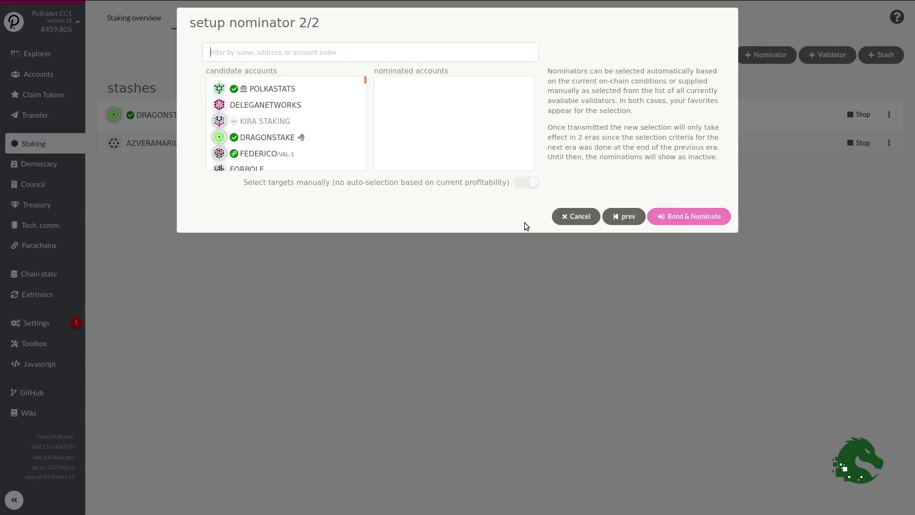
left_click(288, 138)
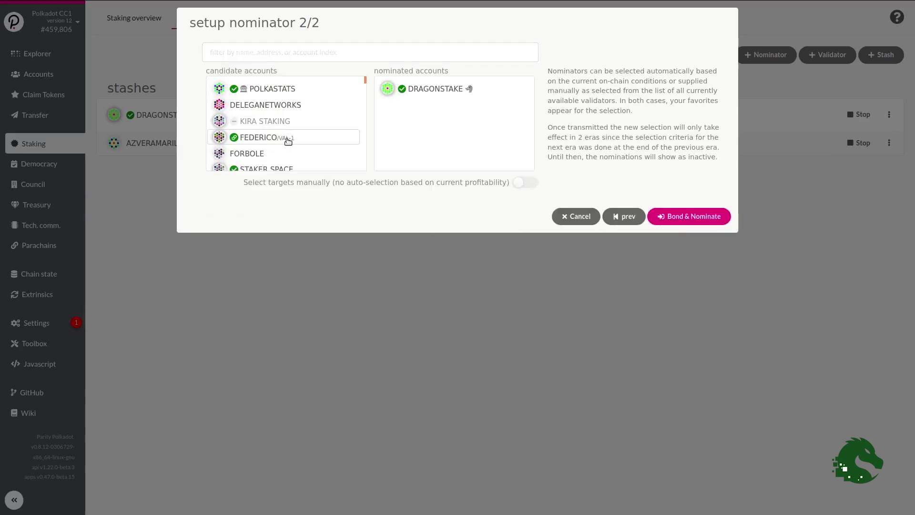
left_click(273, 105)
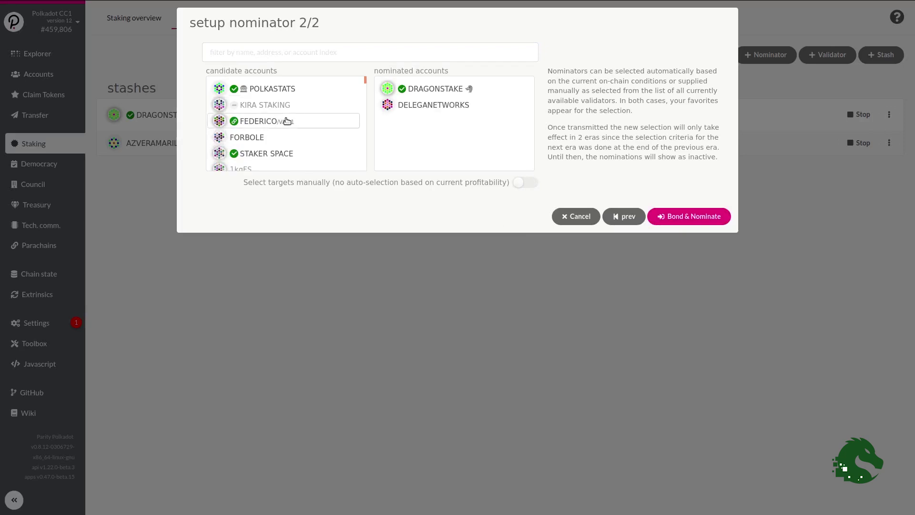
left_click(285, 89)
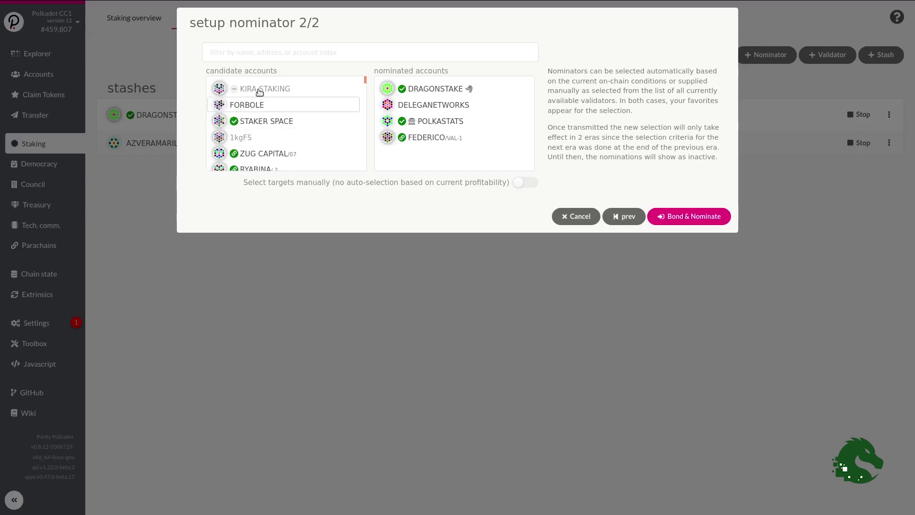
left_click(261, 105)
left_click(262, 90)
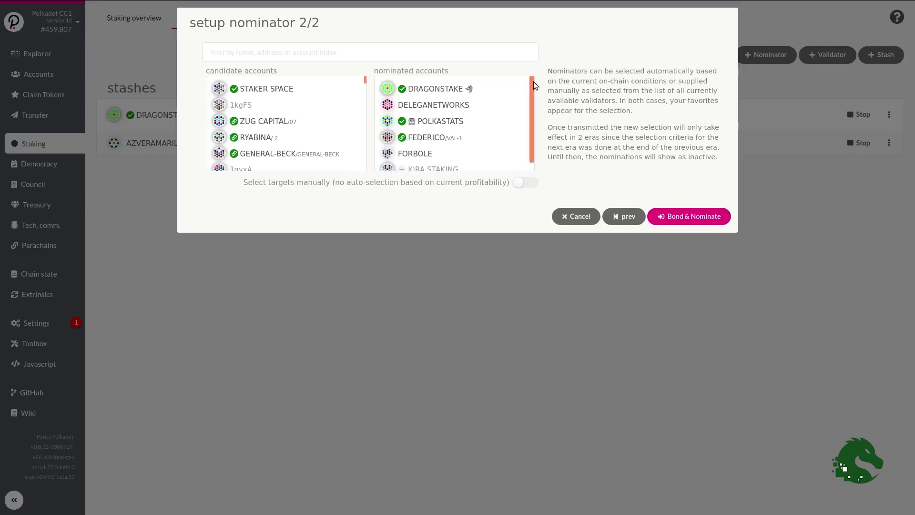
mouse_move(533, 82)
left_mouse_down()
mouse_move(529, 105)
mouse_move(532, 78)
mouse_move(532, 85)
left_mouse_up()
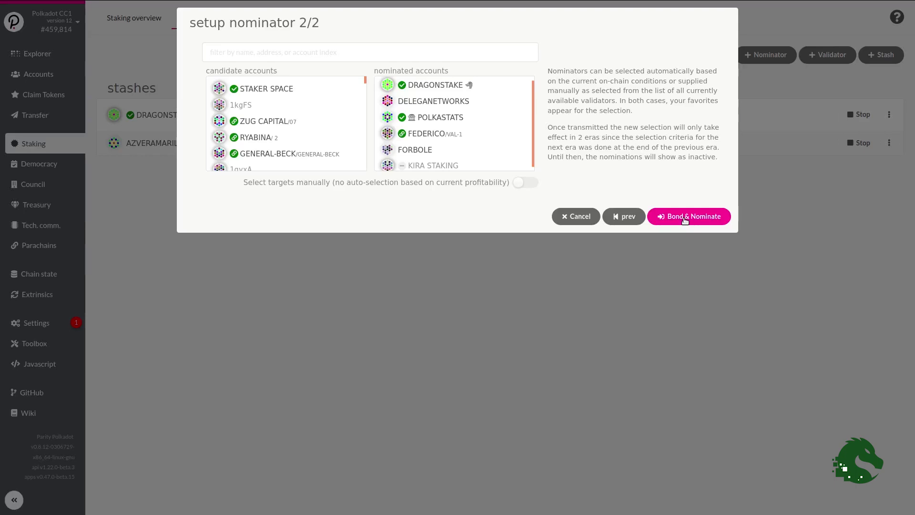
- Start Bond & Nominate, then cancel the transaction authorization with Escape
left_click(684, 217)
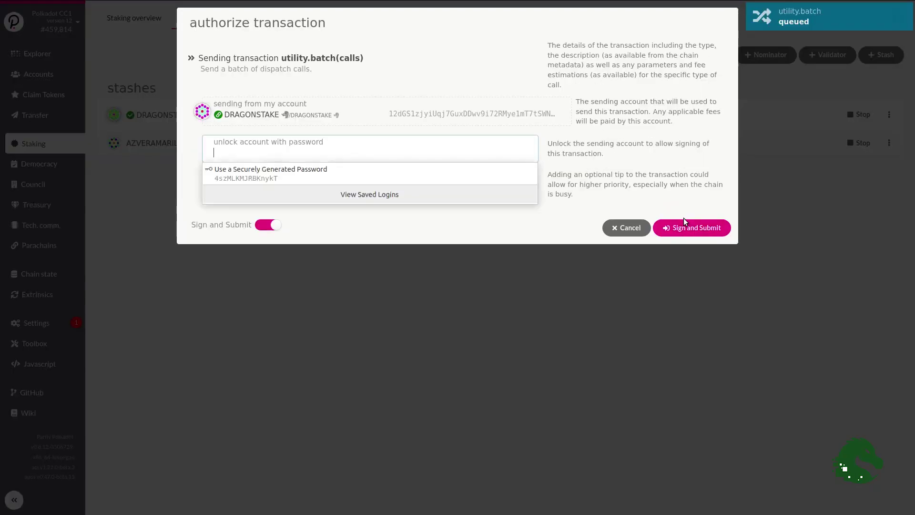
key("Escape")
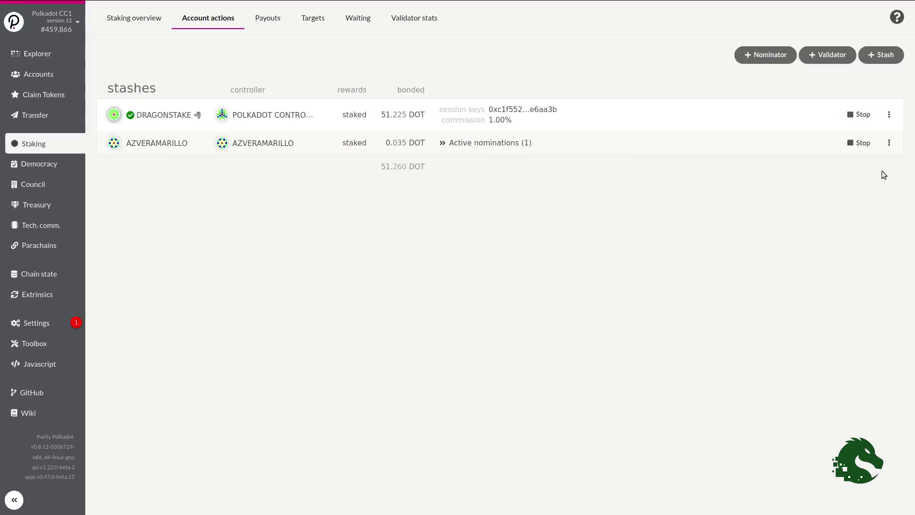
- Set AZVERAMARILLO's nominees manually to DELEGANETWORKS, POLKASTATS, KIRA STAKING, FEDERICO and FORBOLE
left_click(889, 144)
left_click(808, 266)
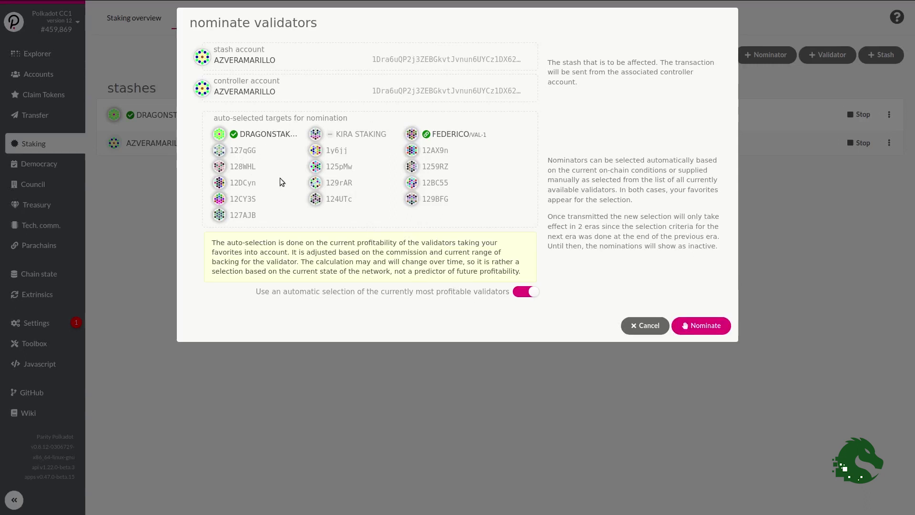
left_click(527, 291)
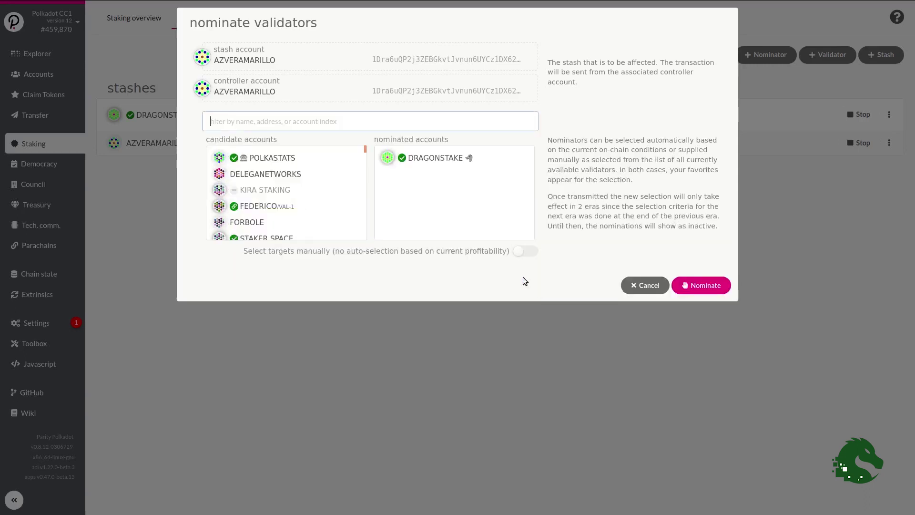
left_click(266, 174)
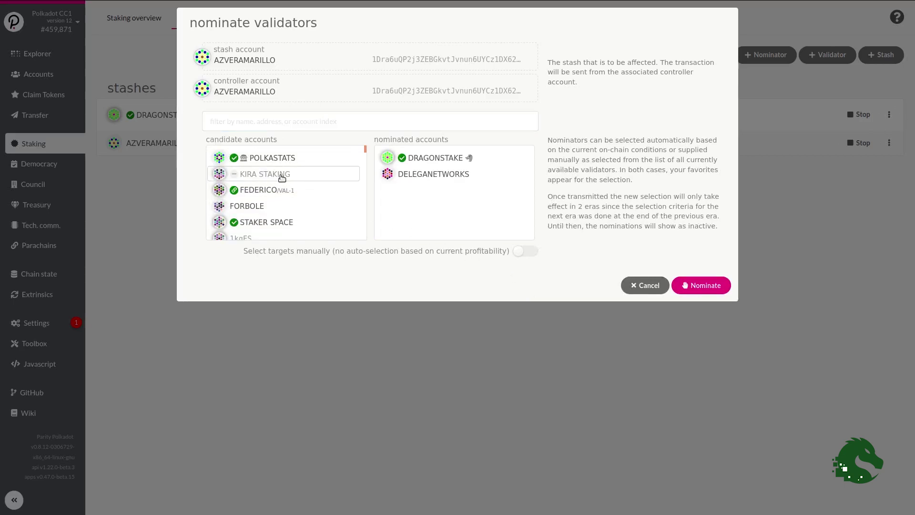
left_click(283, 157)
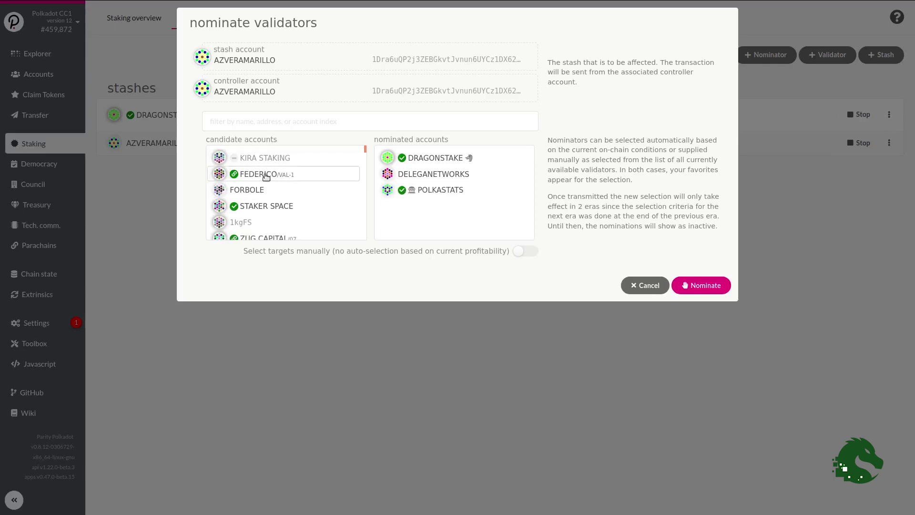
left_click(263, 158)
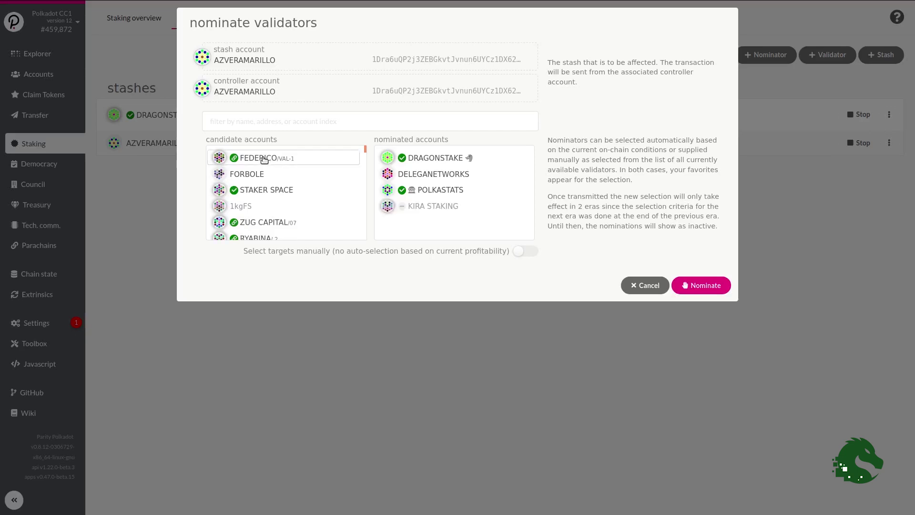
left_click(265, 158)
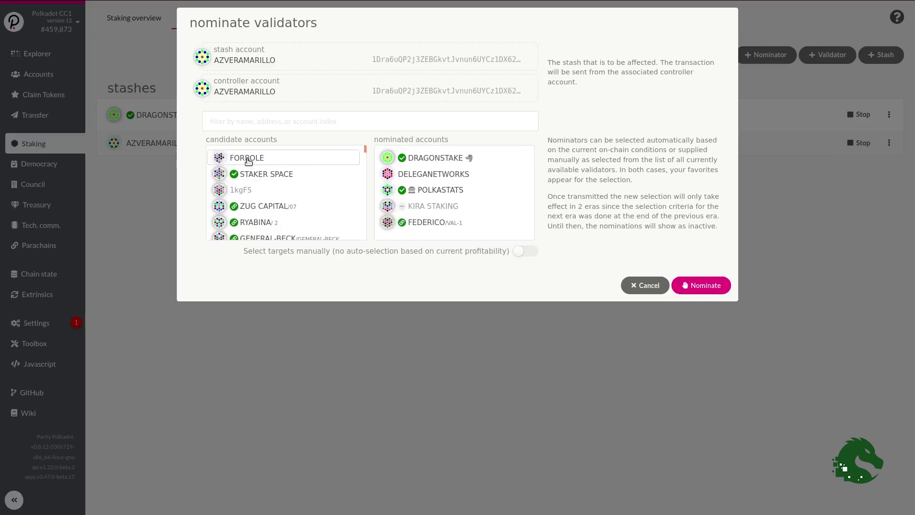
left_click(249, 161)
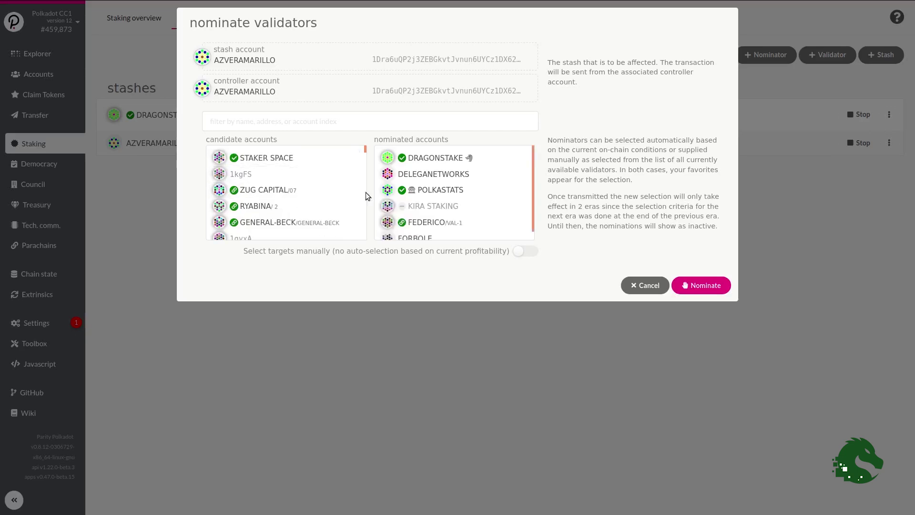
mouse_move(531, 155)
left_mouse_down()
mouse_move(534, 173)
mouse_move(533, 148)
left_mouse_up()
- Enter the account password and sign and submit the staking.nominate transaction
left_click(704, 286)
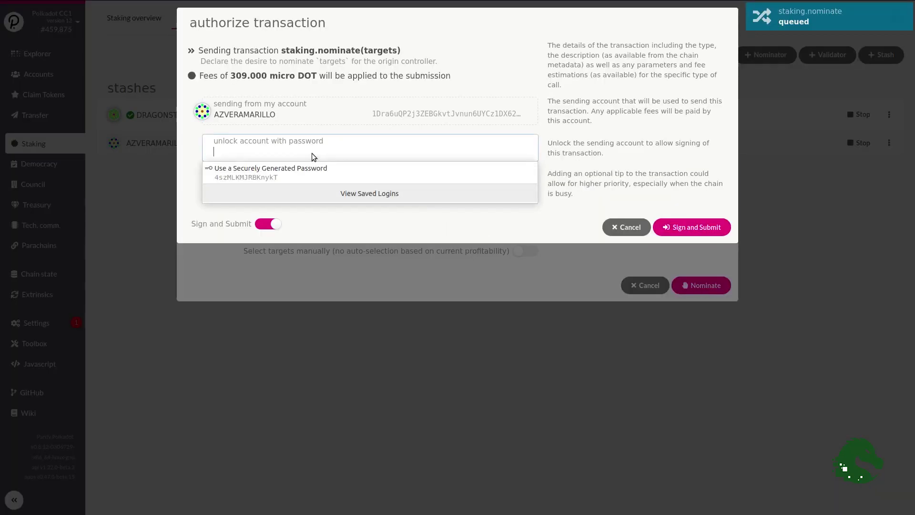
type("••••••")
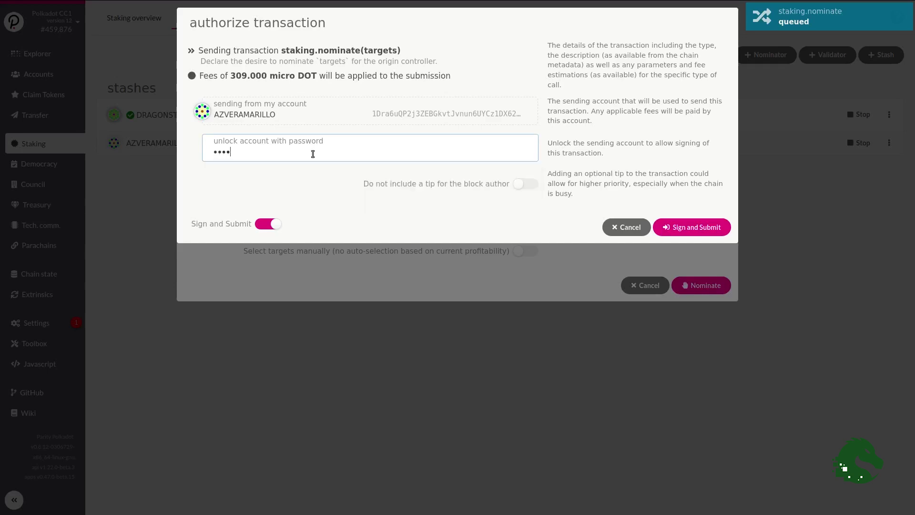
type("••••••")
left_click(682, 228)
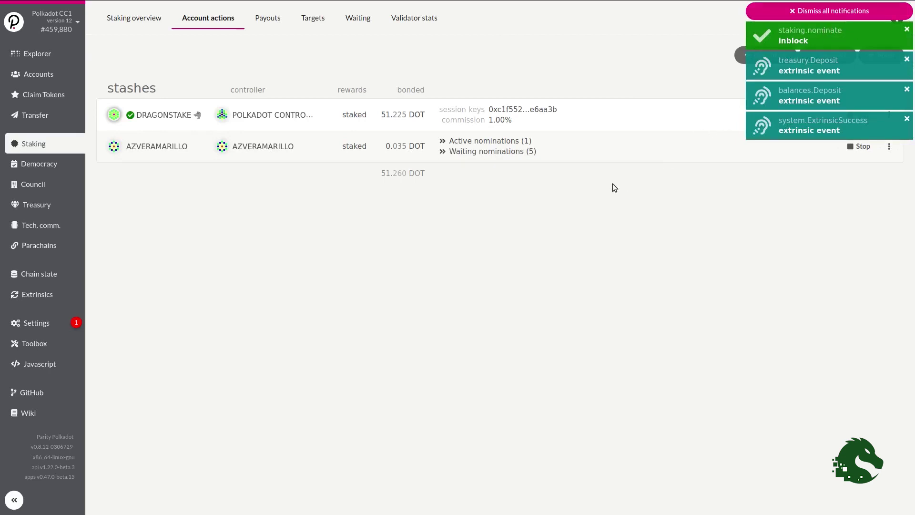
- Expand AZVERAMARILLO's waiting (5) and active (1) nomination lists to show DRAGONSTAKE and the others
left_click(443, 151)
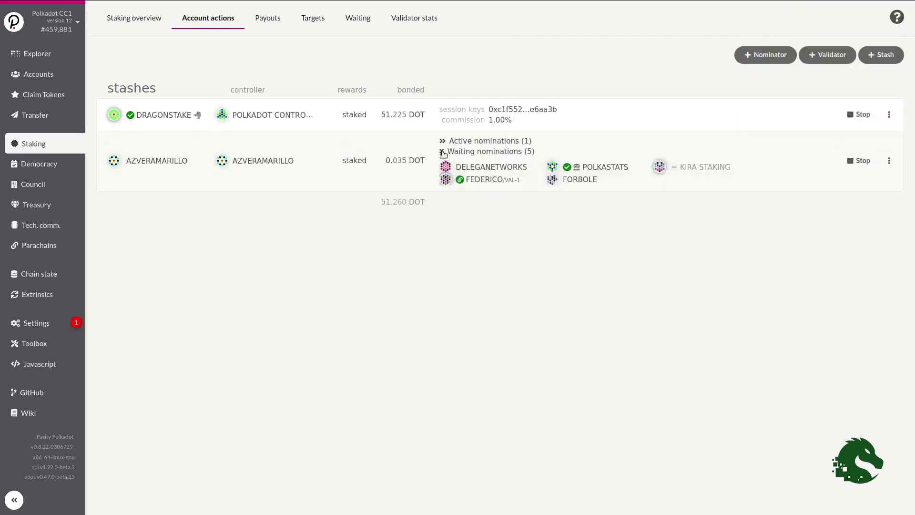
left_click(443, 141)
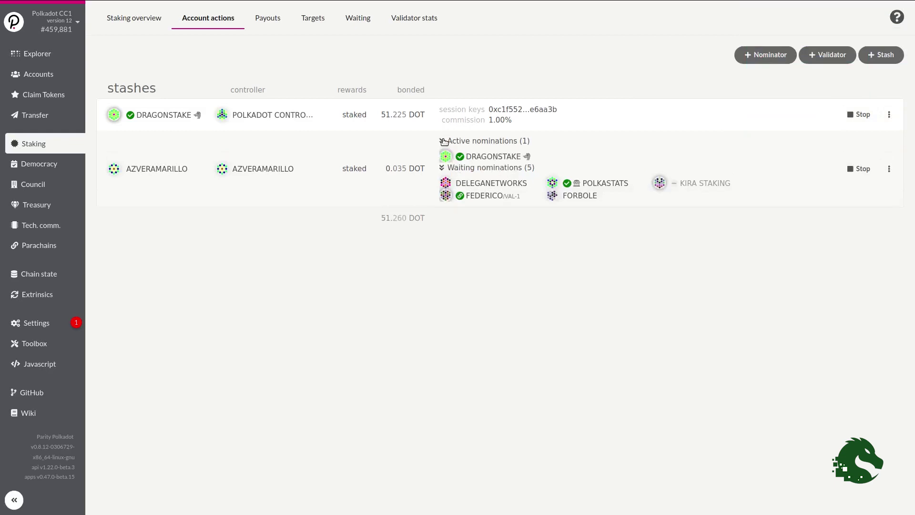